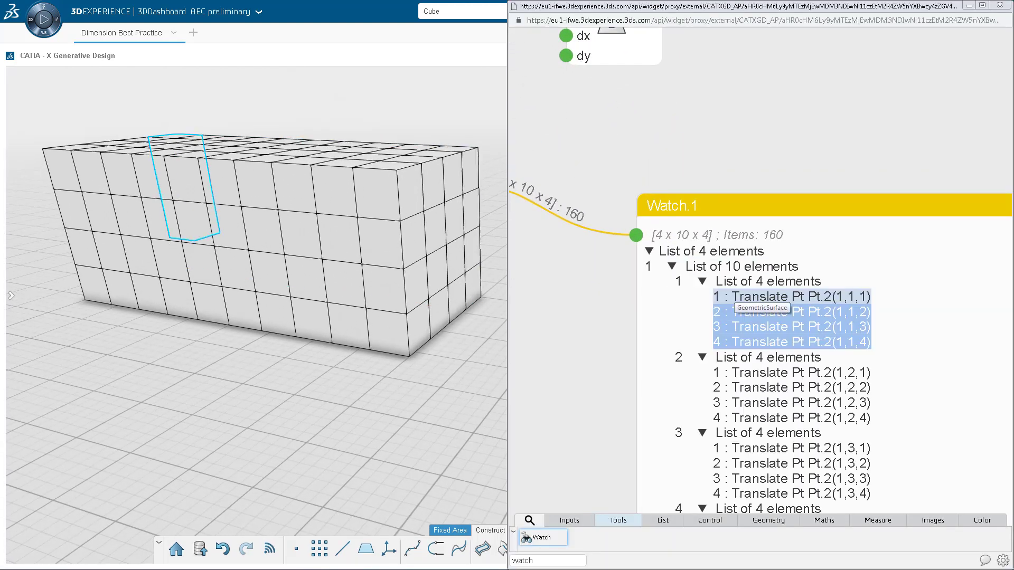
scroll(761, 365, "down", 3)
scroll(761, 365, "down", 3)
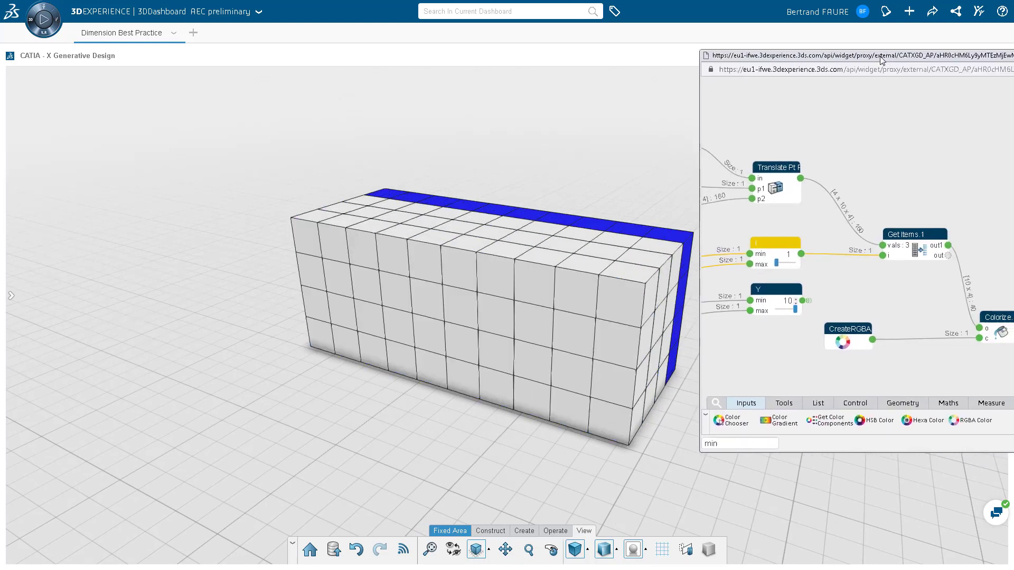
Slide the Get Items i index so a different vertical column of cubes turns blue
left_click_drag(777, 262, 790, 267)
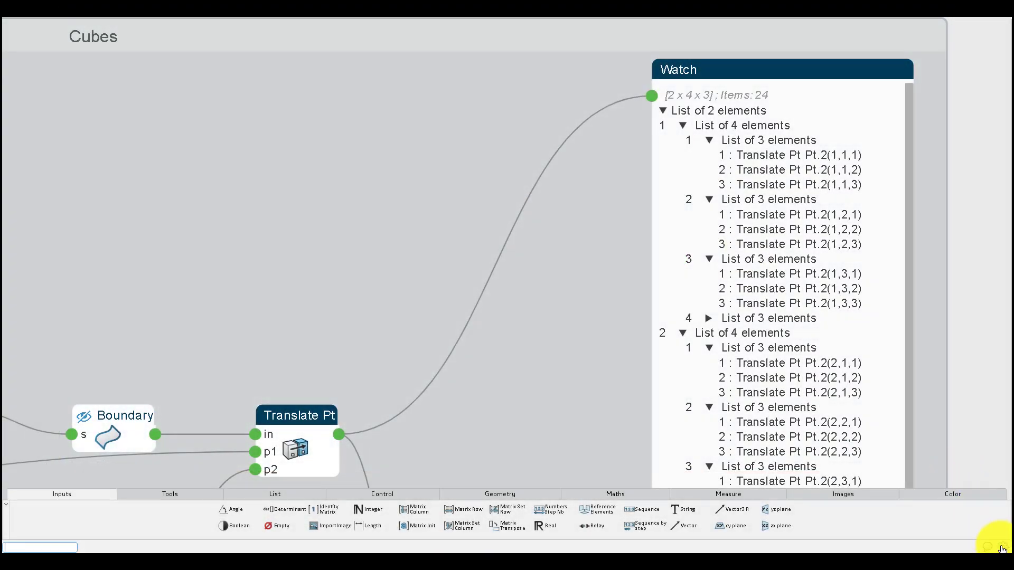
Set Display flows information to Yes in the graph Settings so links show sizes like [2 x 4 x 3] : 24
left_click(1003, 548)
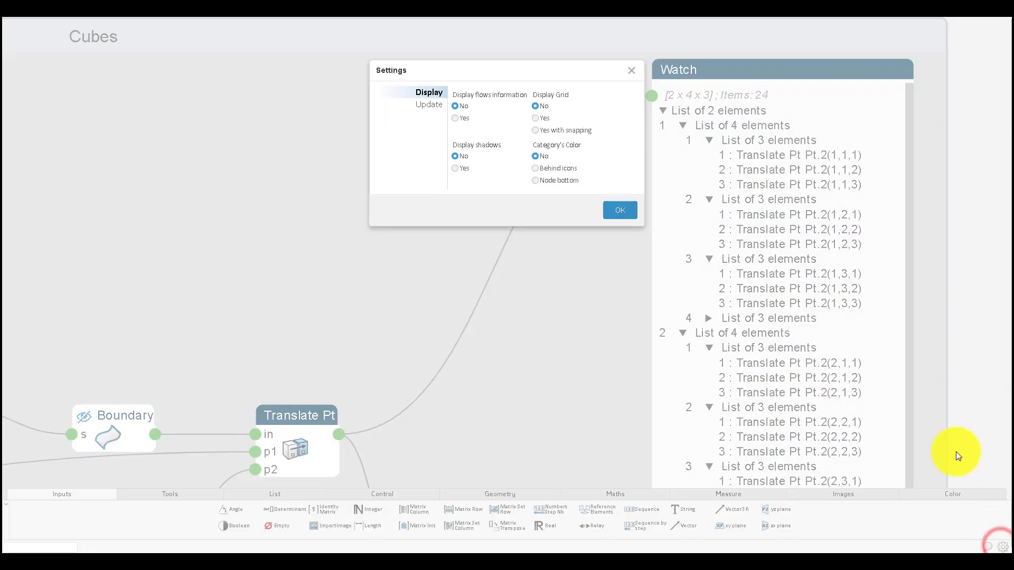
left_click(454, 119)
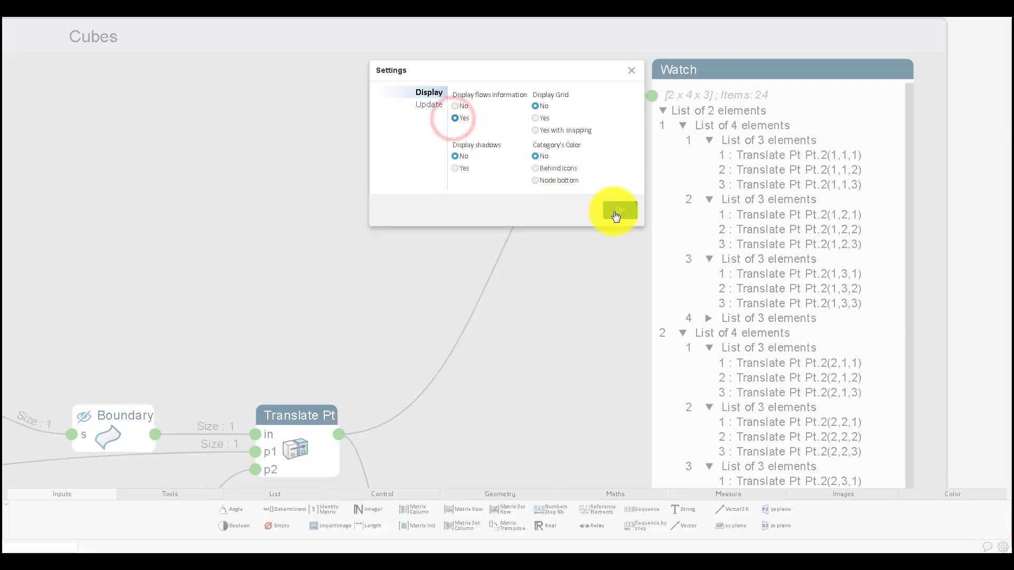
left_click(618, 210)
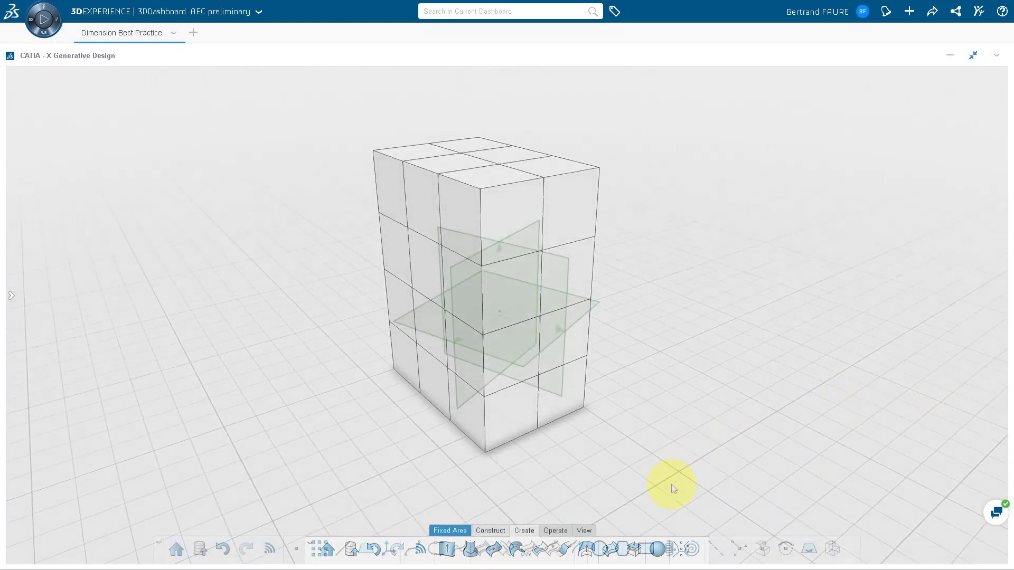
Create a two-point Rectangle from (10,10) to the origin on the xy plane
left_click(644, 548)
left_click(991, 139)
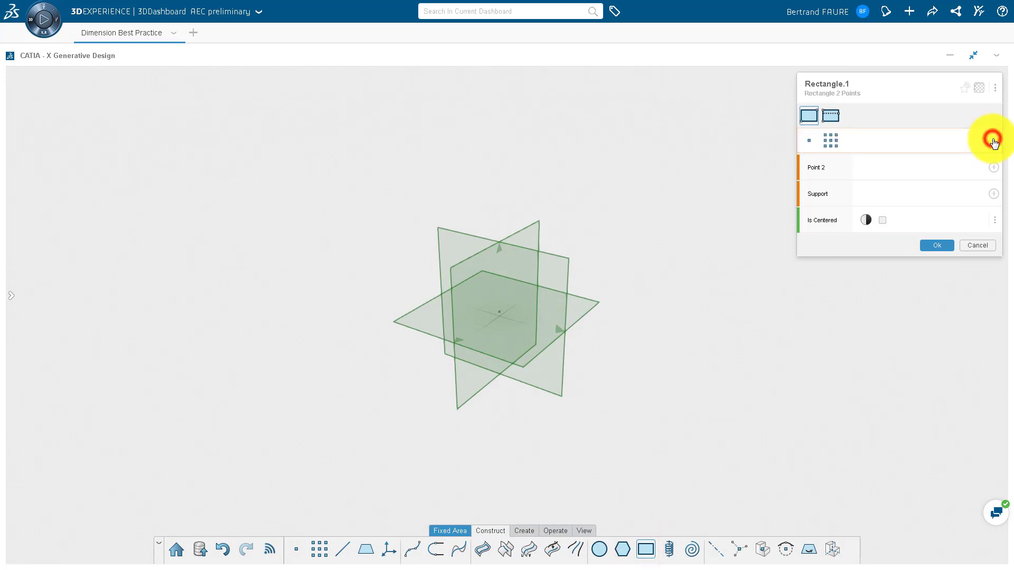
left_click(812, 142)
left_click(921, 141)
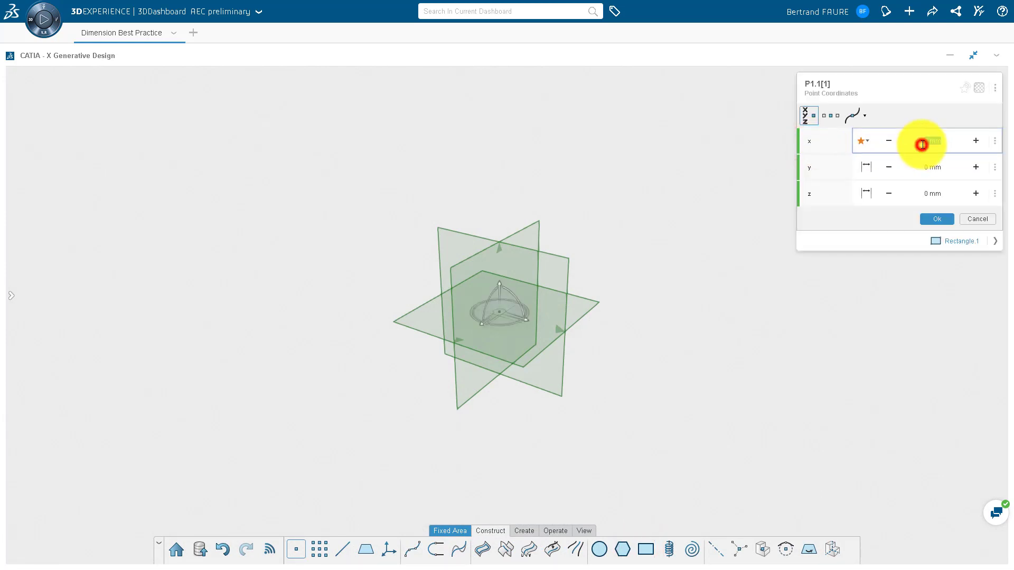
type("10")
left_click(931, 165)
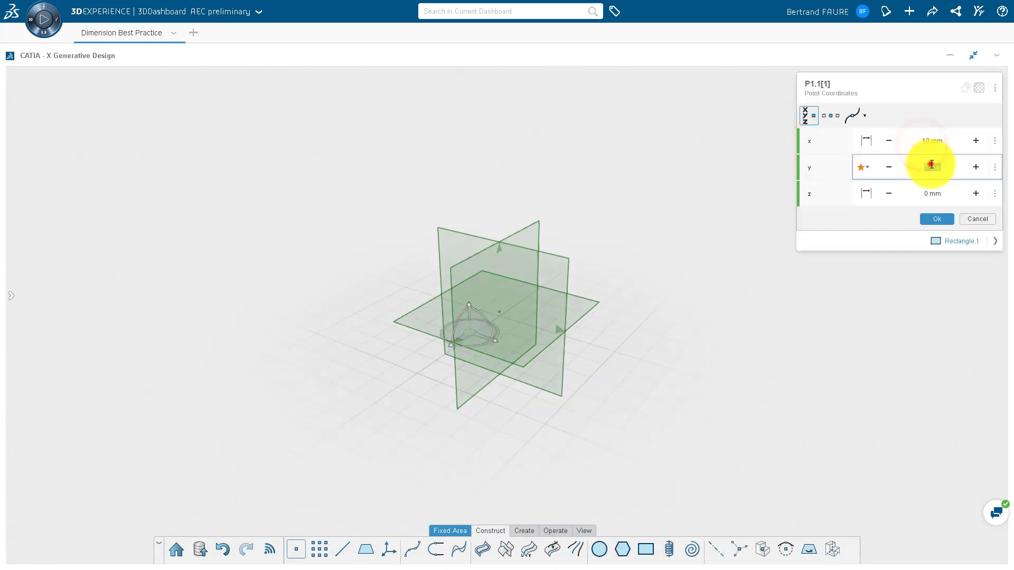
left_click(949, 240)
left_click(906, 168)
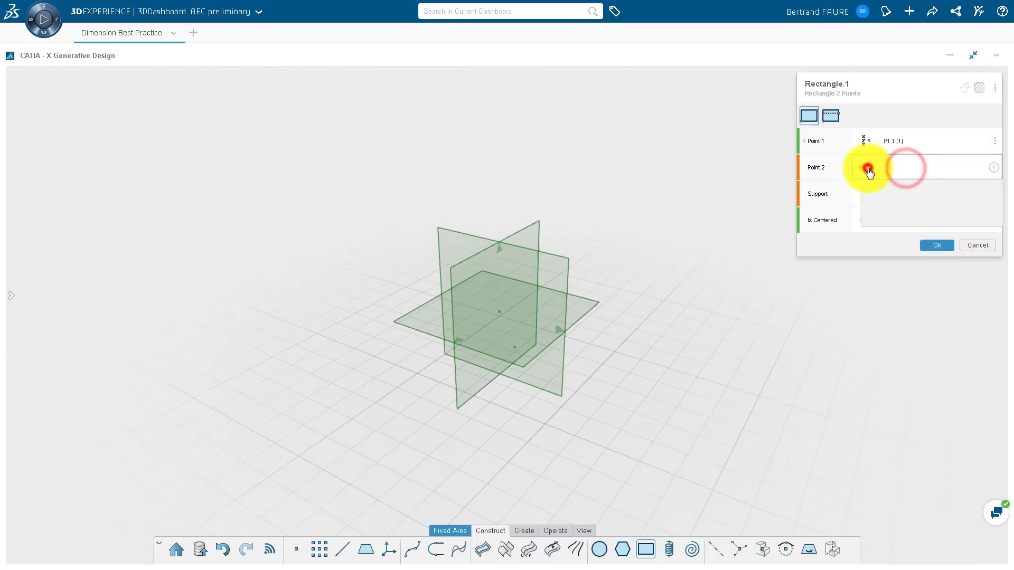
left_click(867, 171)
left_click(879, 220)
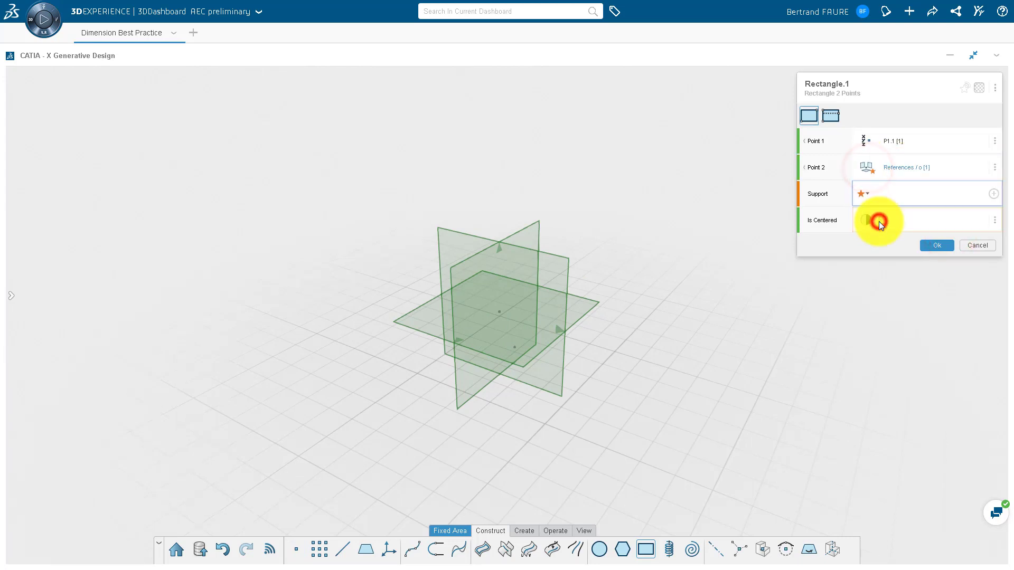
left_click(596, 307)
left_click(932, 245)
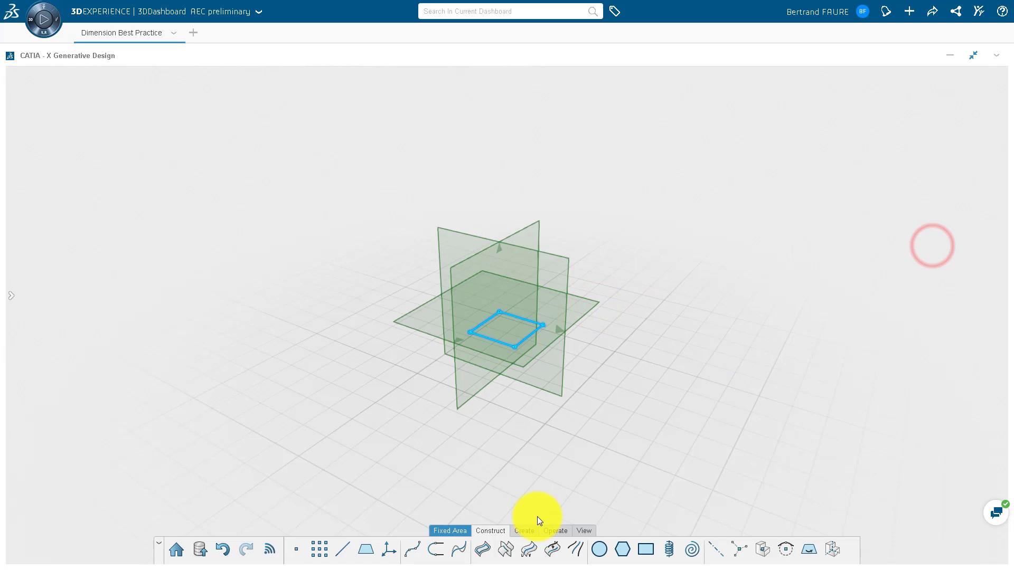
Fill the rectangle into a surface
left_click(524, 531)
left_click(541, 549)
left_click(508, 327)
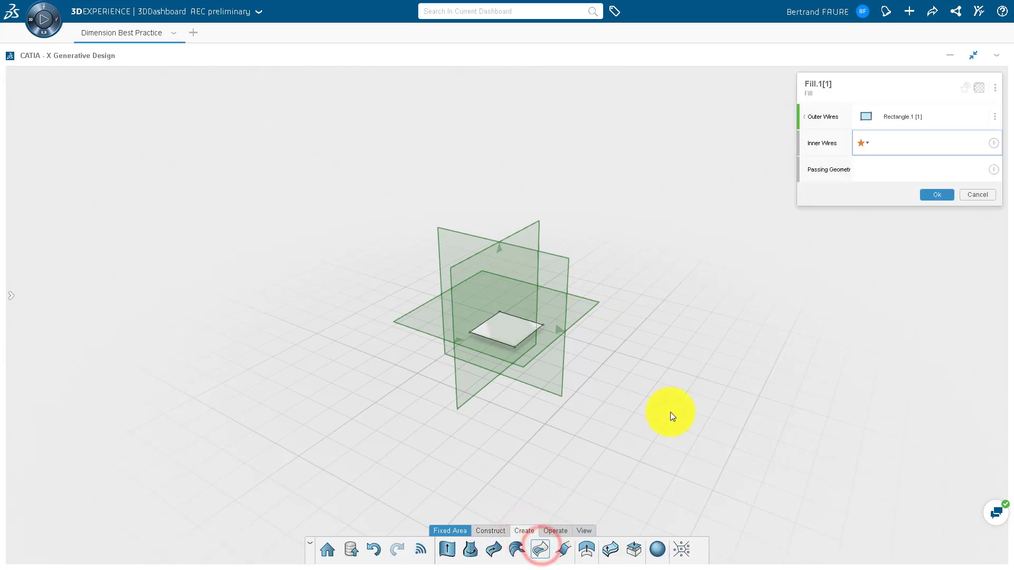
left_click(935, 195)
Thicken the fill surface by 10 mm into a cube
left_click(612, 549)
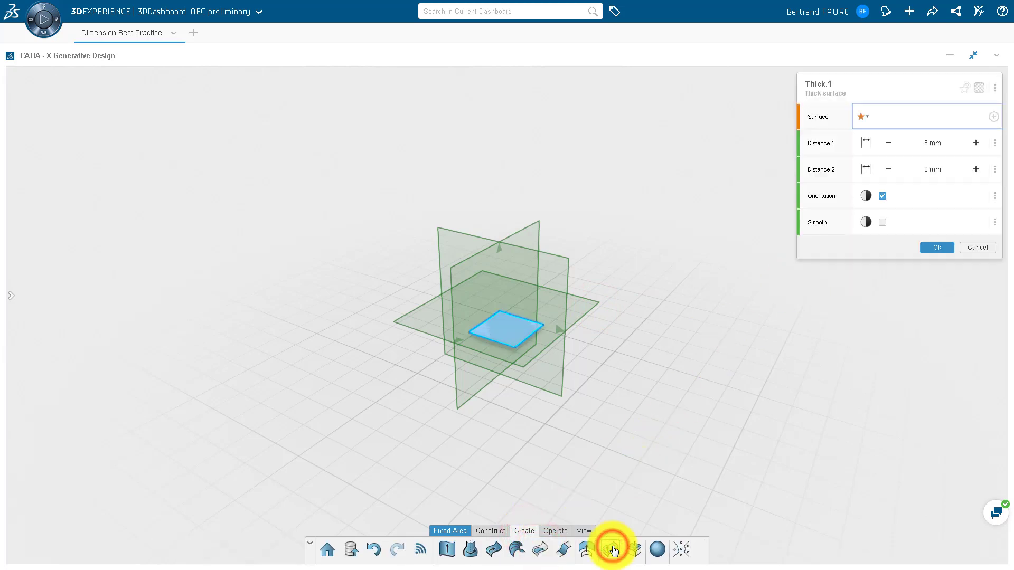
left_click(919, 142)
type("10")
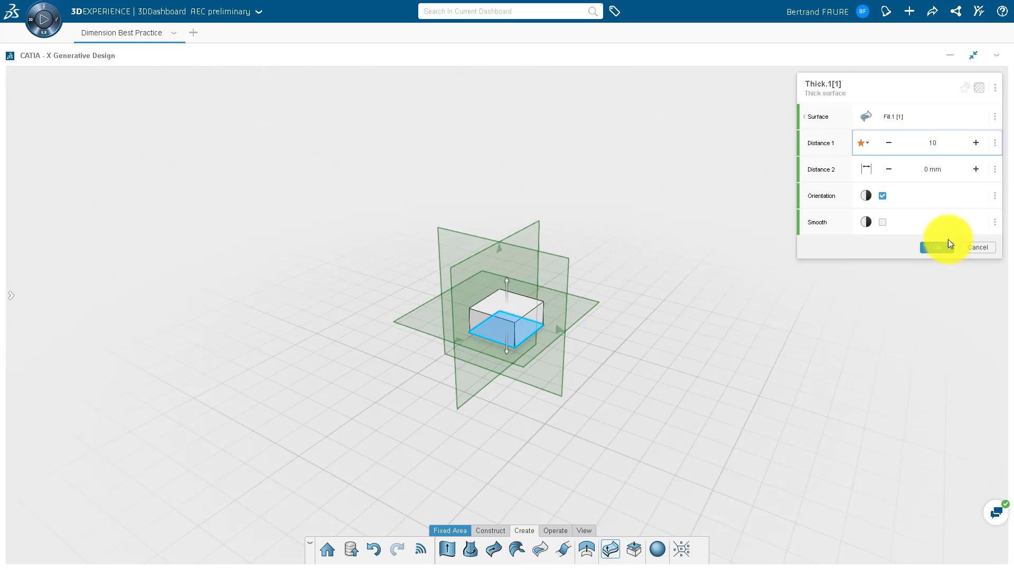
left_click(942, 248)
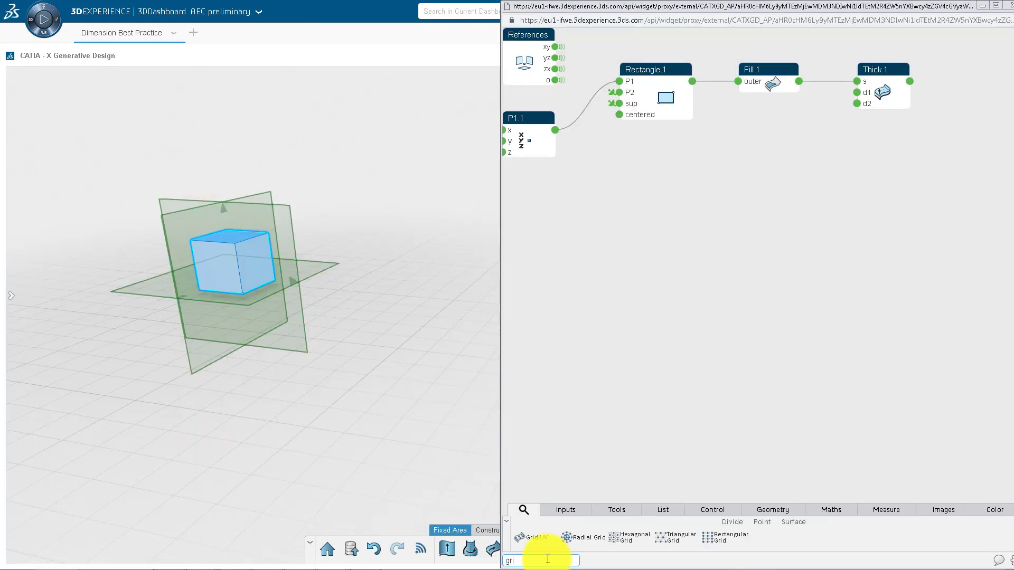
Add a Rectangular Grid on xy and expose its sizeX, numX and numY as input nodes
left_click(724, 537)
left_click_drag(634, 126, 679, 332)
left_click(727, 327)
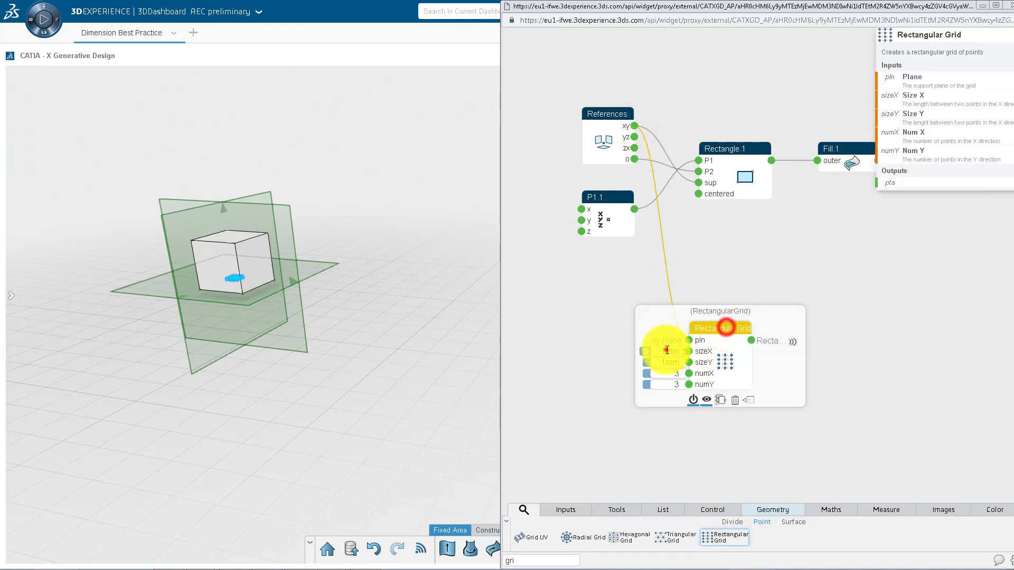
left_click(646, 351)
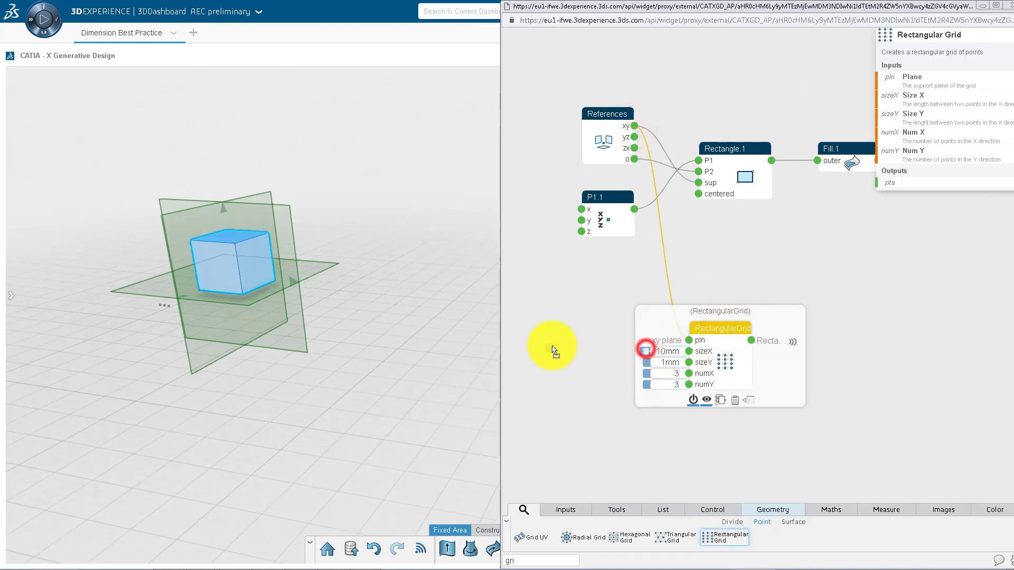
left_click_drag(552, 351, 577, 353)
left_click(646, 373)
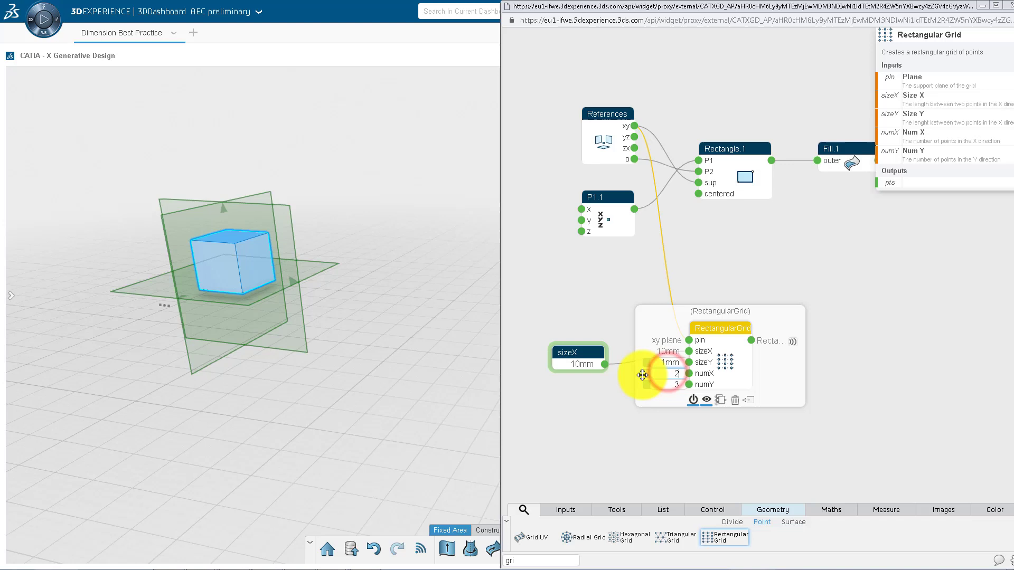
left_click(648, 383)
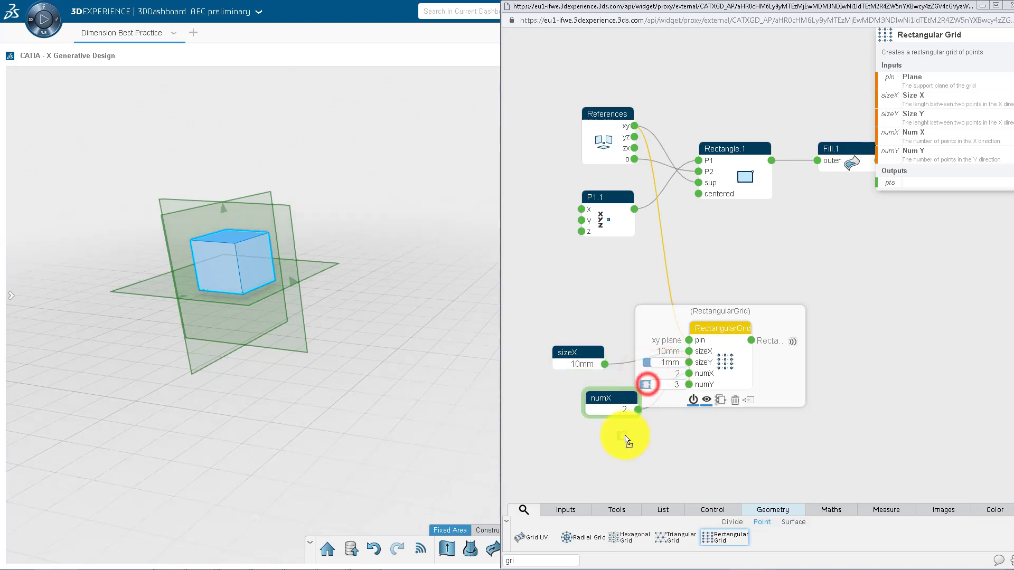
left_click(751, 340)
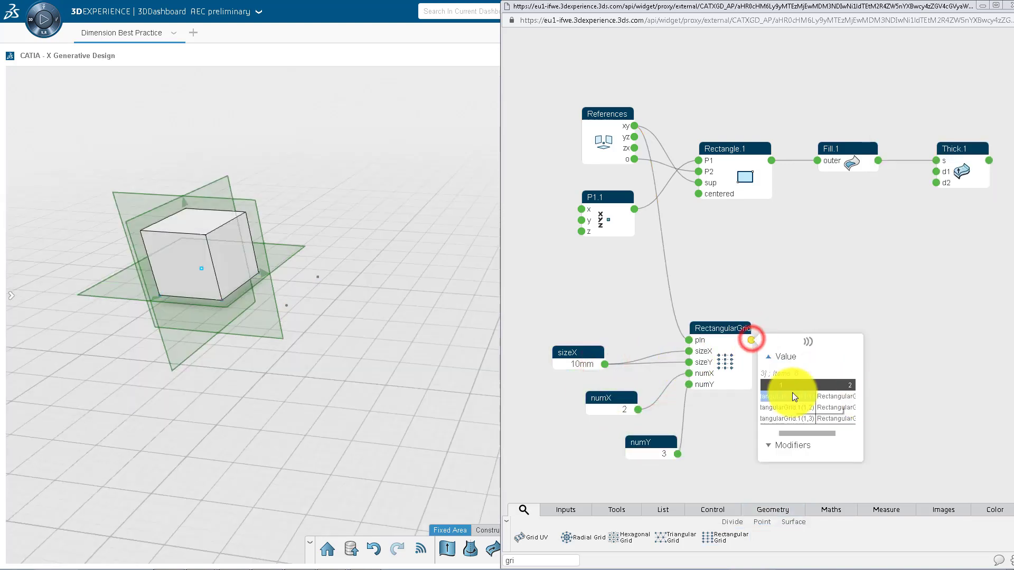
Add a second Rectangular Grid on the yz plane, expose numY and wire the 10 mm sizeX into its sizeY
left_click(715, 536)
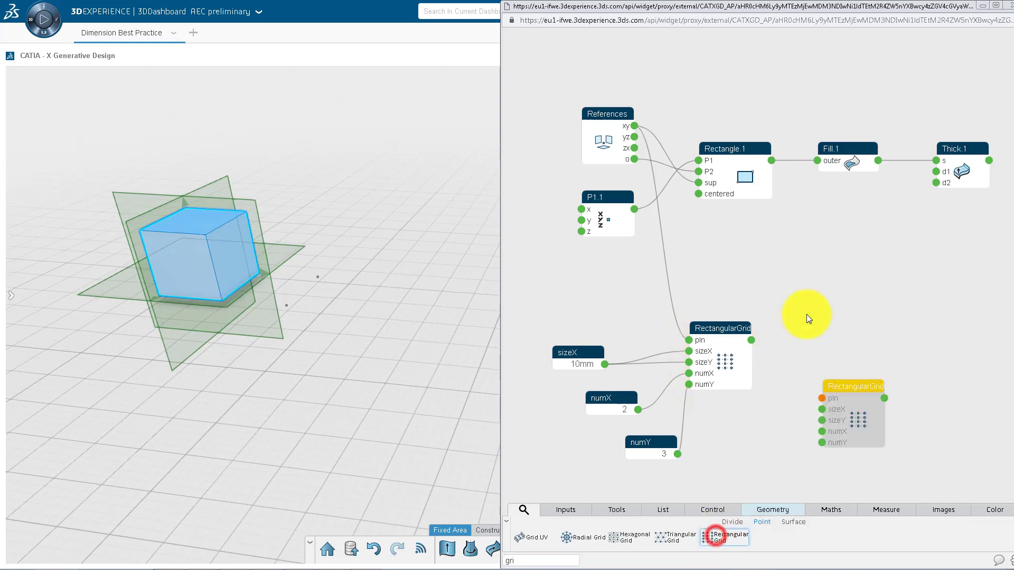
left_click(634, 136)
left_click(822, 397)
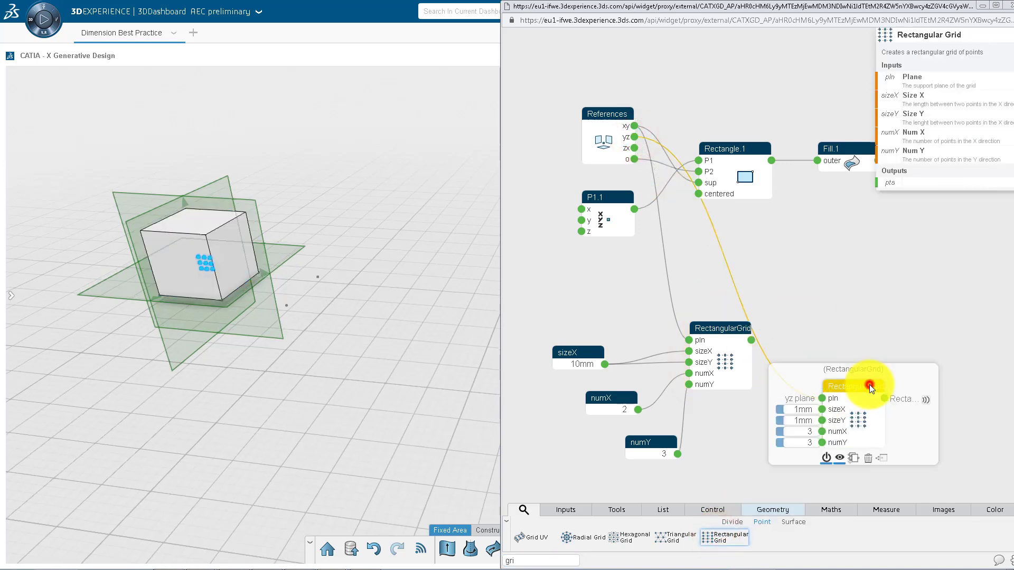
left_click(805, 432)
left_click(780, 443)
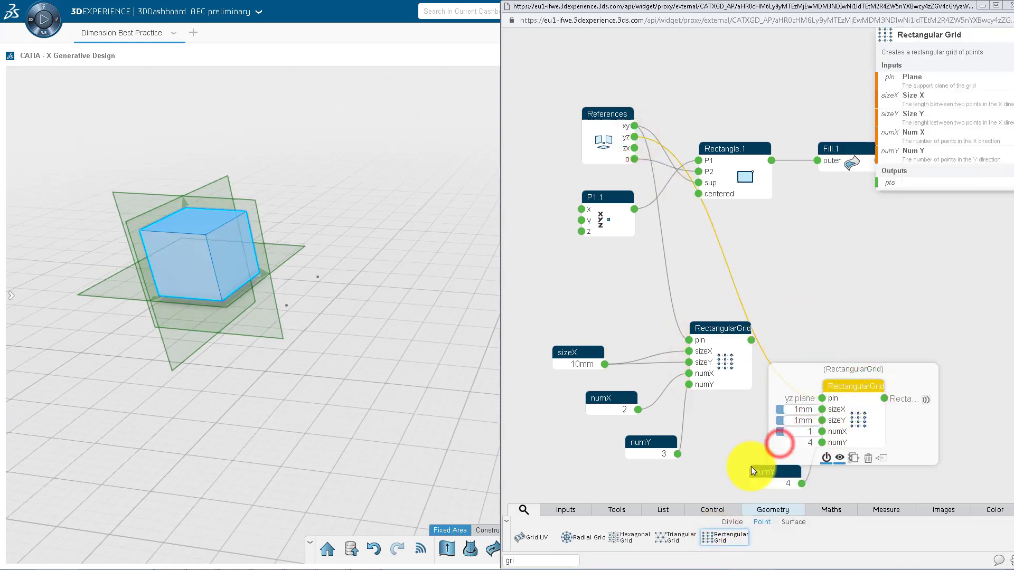
left_click(605, 363)
left_click(823, 424)
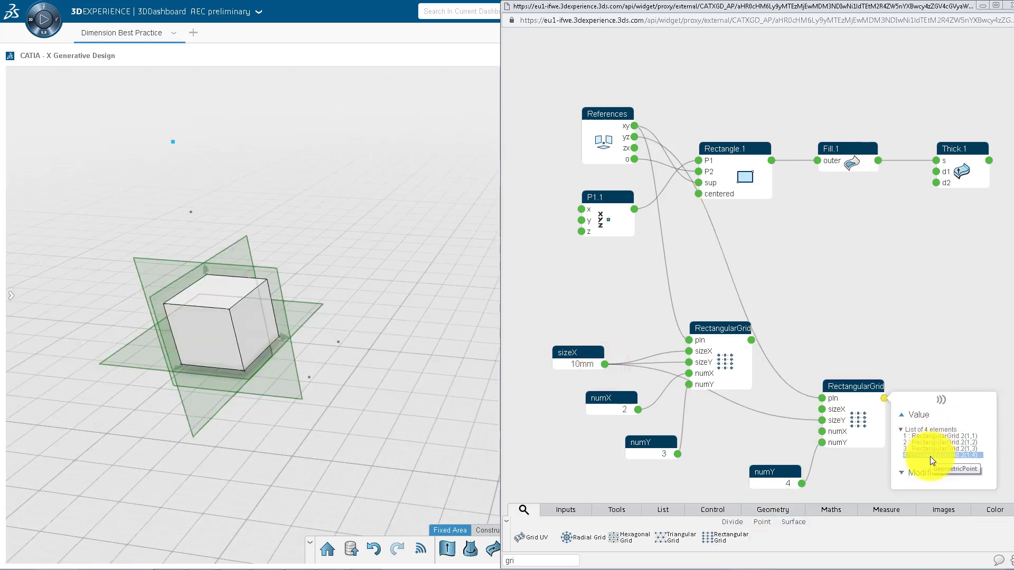
Add a Translate Point Point taking the xy grid as input, origin as p1 and yz grid as p2
left_click(539, 560)
type("tra")
left_click(578, 539)
left_click(713, 298)
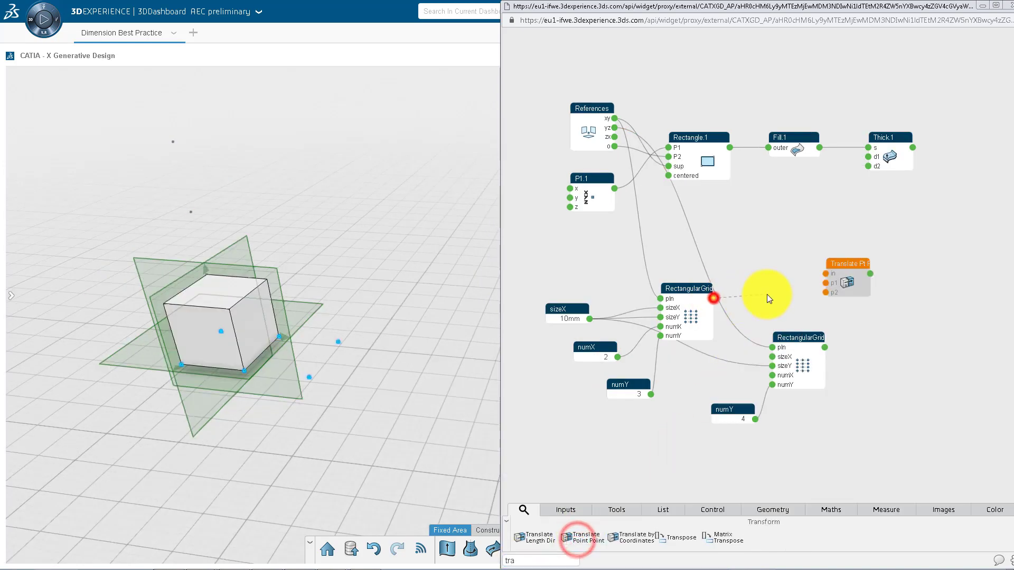
left_click(826, 273)
left_click(614, 147)
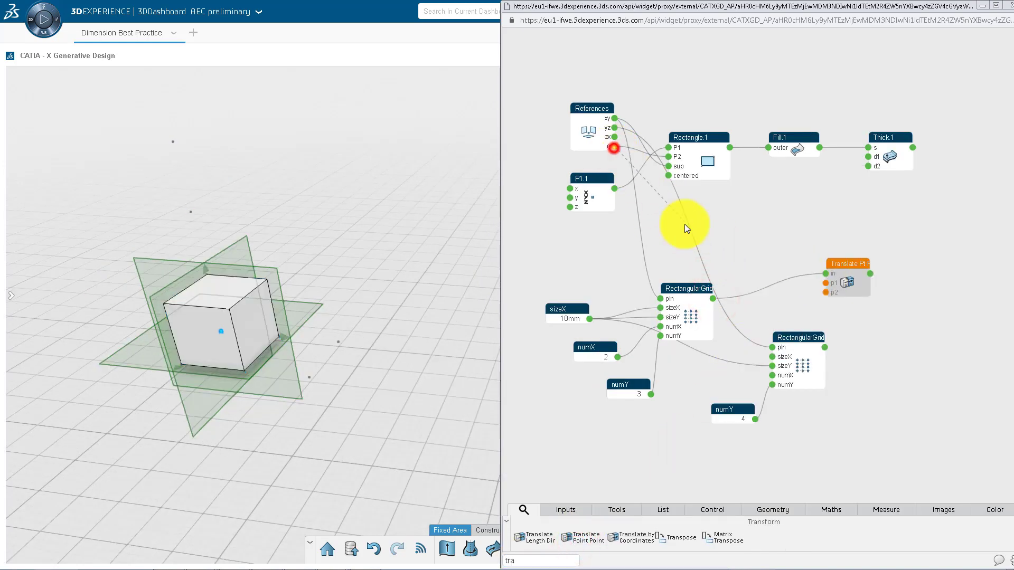
left_click(826, 282)
left_click(826, 293)
left_click(825, 347)
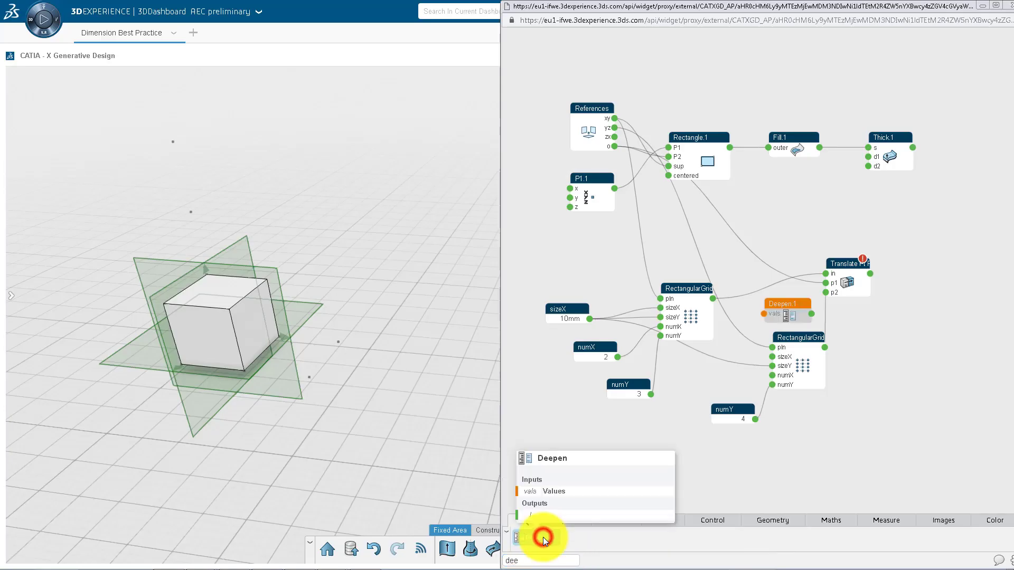
Drop a Deepen node between the first Rectangular Grid and the Translate node
left_click_drag(537, 538, 749, 297)
Duplicate the Translate node to copy Thick.1 from the origin onto the 24 points, forming the 2×3×4 cube block
left_click(870, 275)
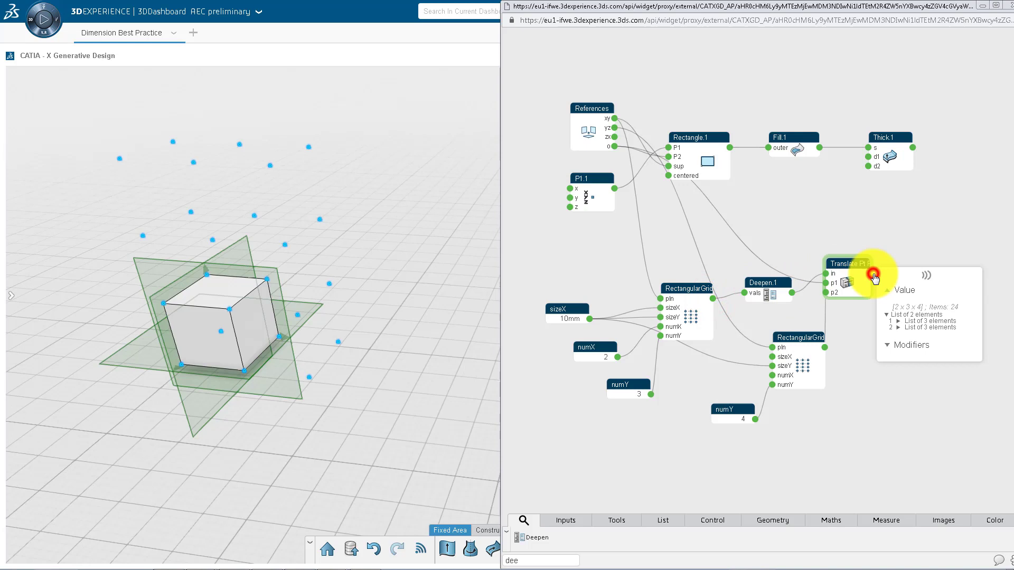
left_click(903, 319)
left_click(843, 267)
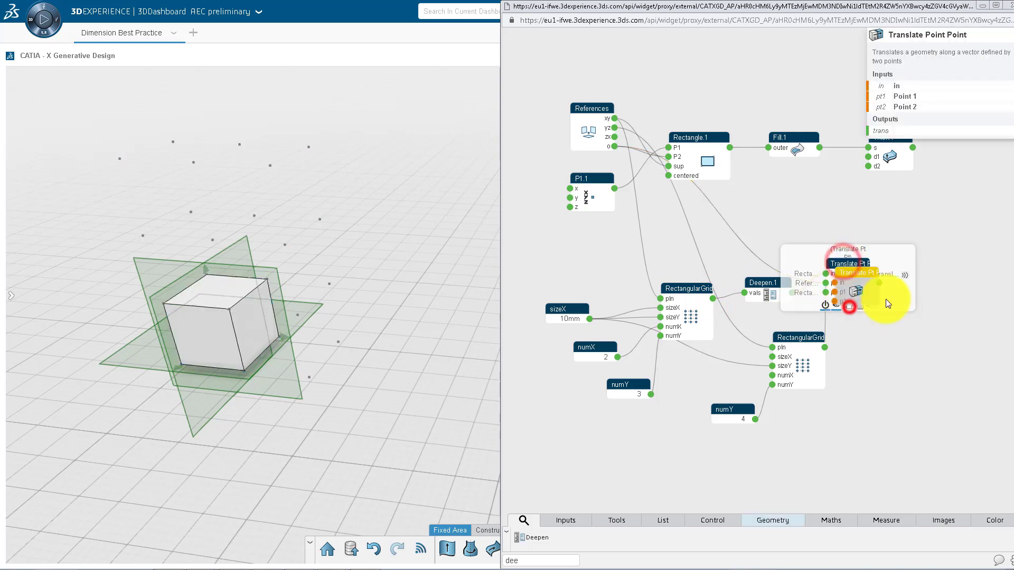
left_click(847, 305)
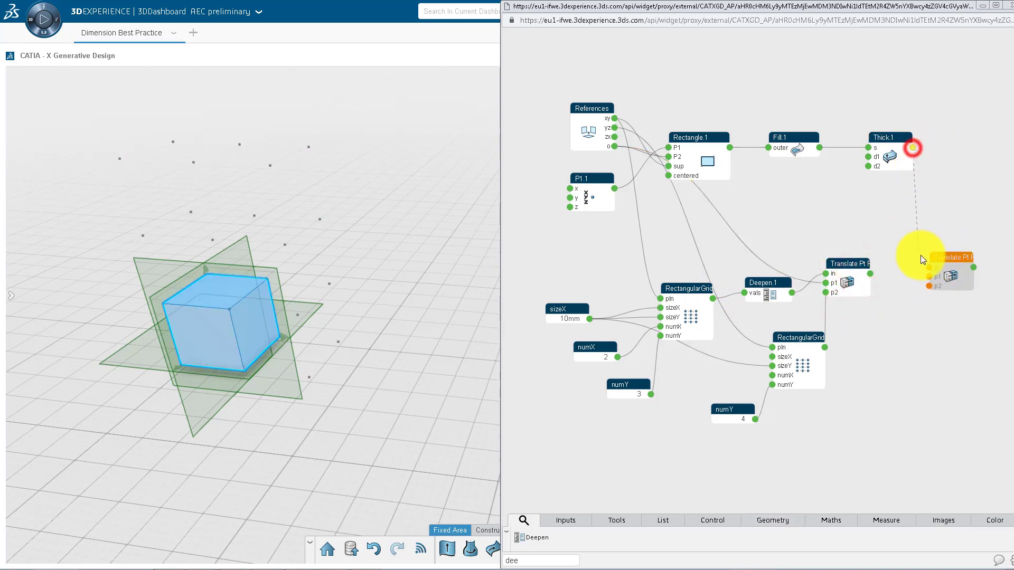
left_click_drag(913, 149, 929, 267)
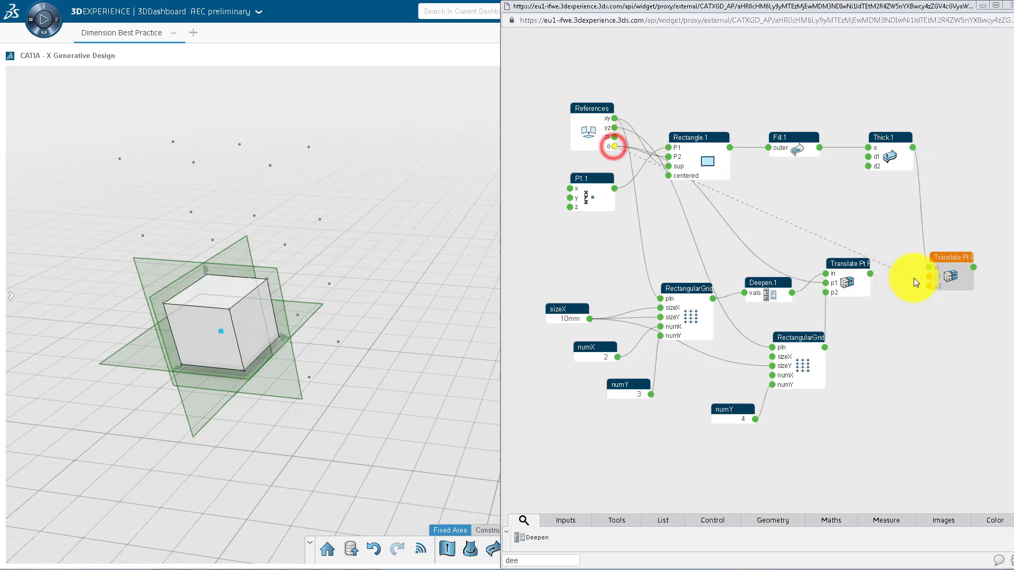
left_click_drag(870, 274, 929, 277)
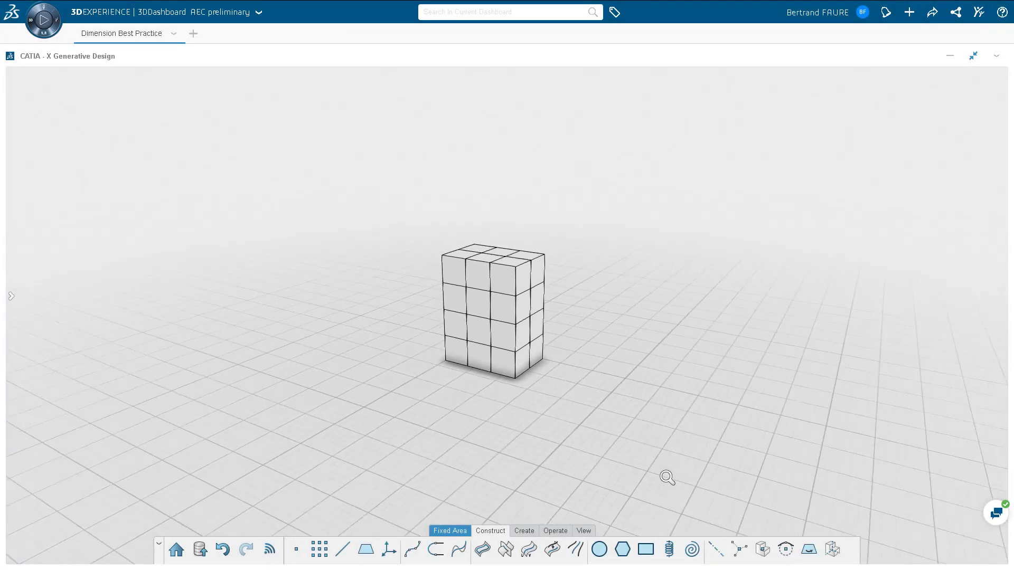
middle_click_drag(667, 477, 516, 362)
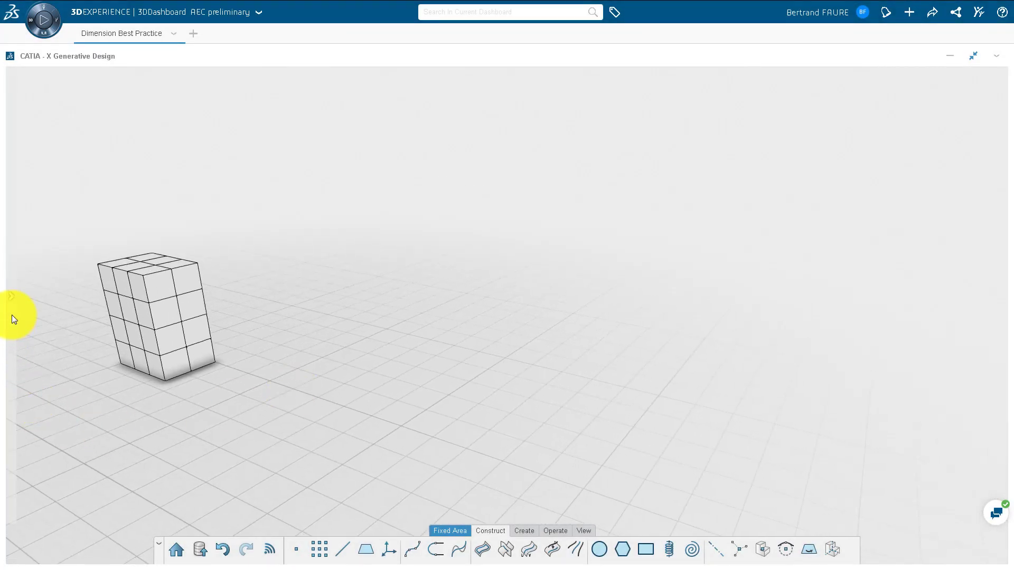
In the Design Sequence graph, add a Get Items node fed by the translated cubes
left_click(13, 313)
left_click(203, 176)
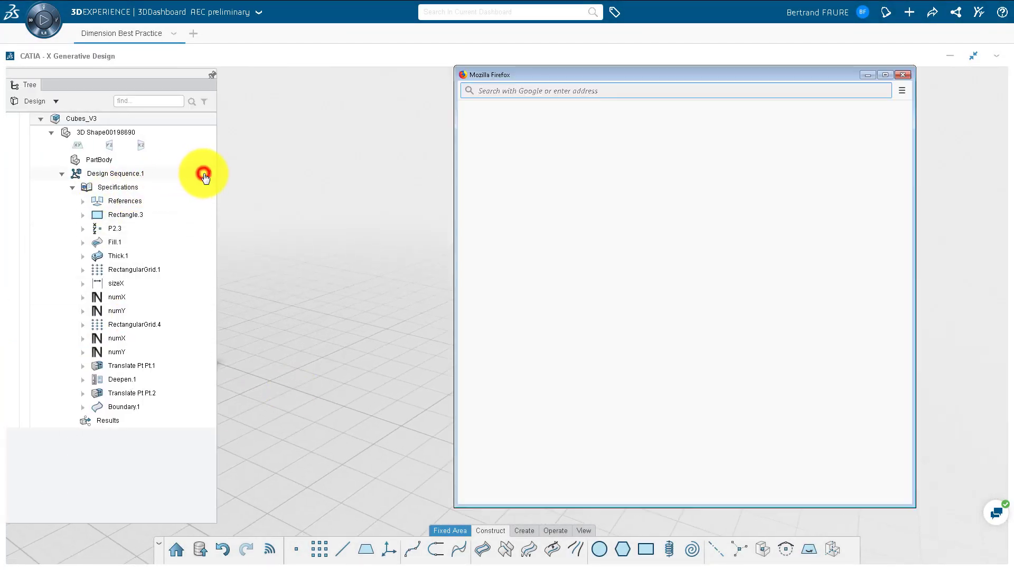
scroll(607, 325, "up", 5)
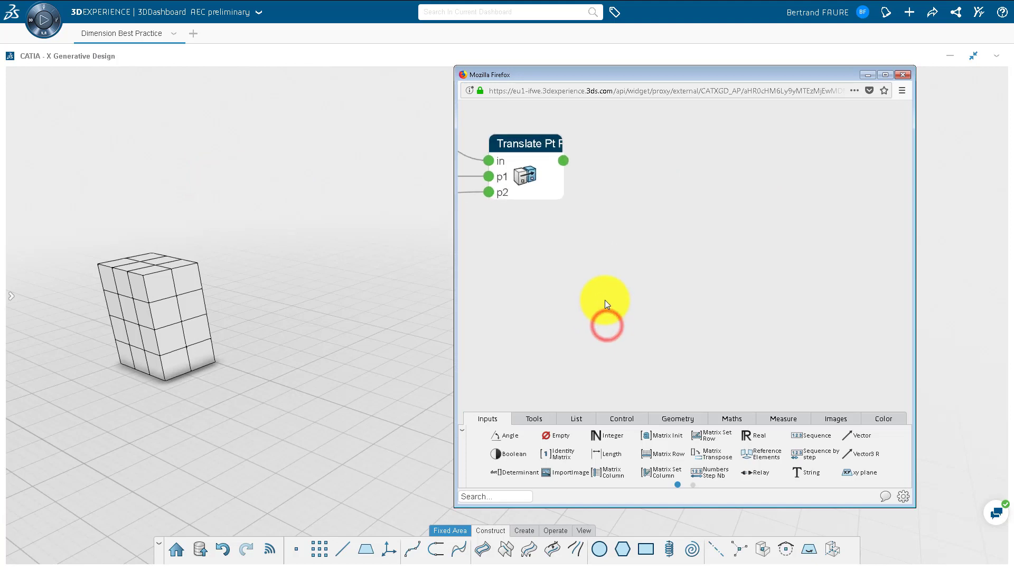
left_click(496, 497)
type("get")
mouse_move(708, 474)
left_mouse_down()
mouse_move(665, 239)
mouse_move(685, 244)
left_mouse_up()
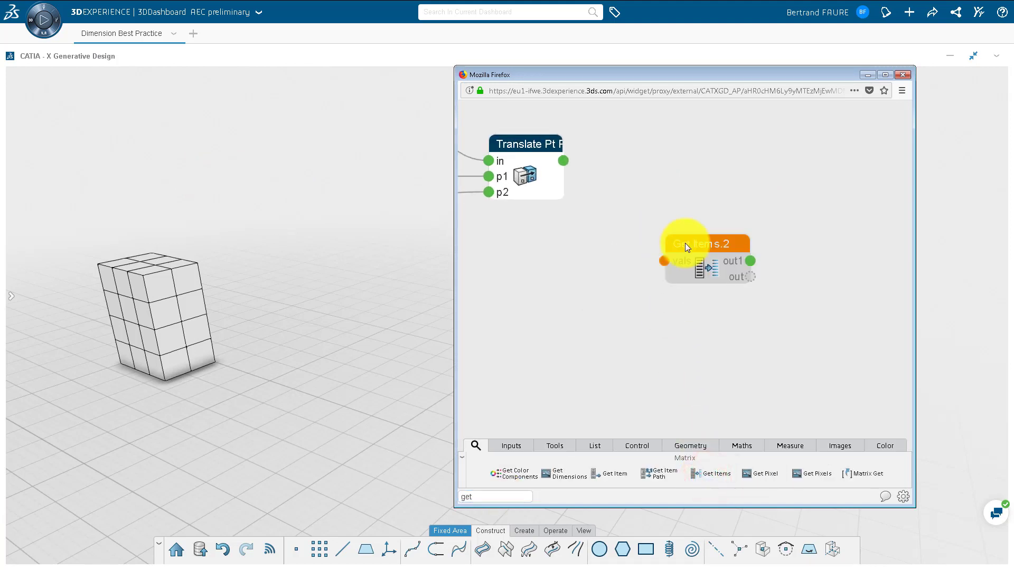
left_click(564, 162)
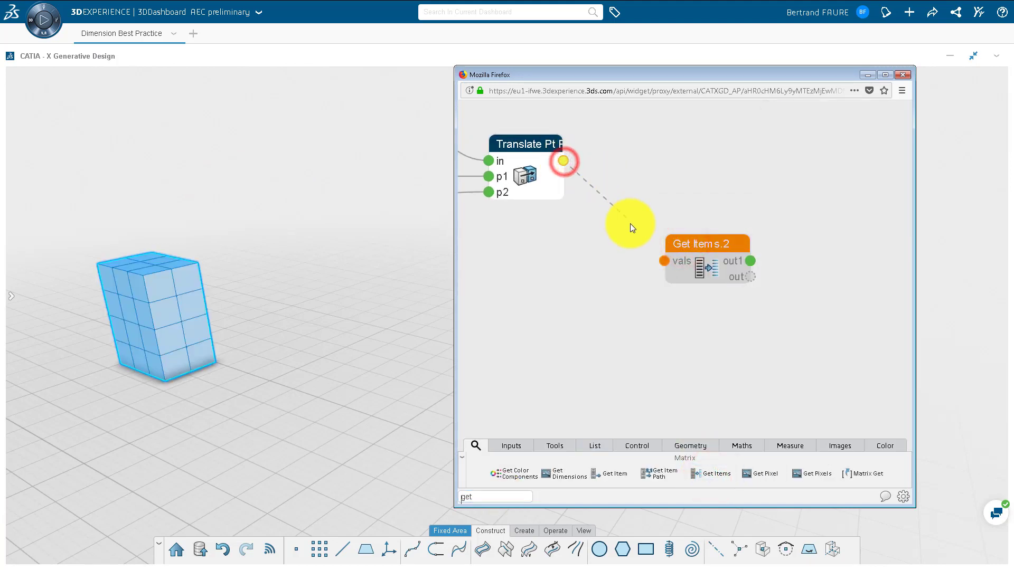
left_click_drag(565, 162, 668, 256)
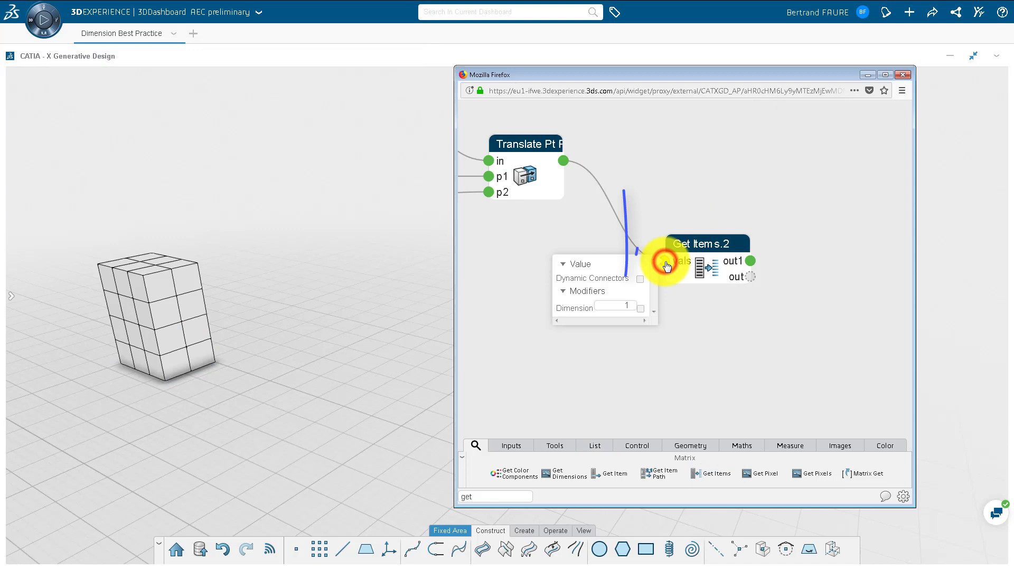
Change the Get Items vals Dimension modifier from 2 to 3, then to -1, checking the returned cubes
left_click_drag(667, 266, 635, 304)
left_click(699, 244)
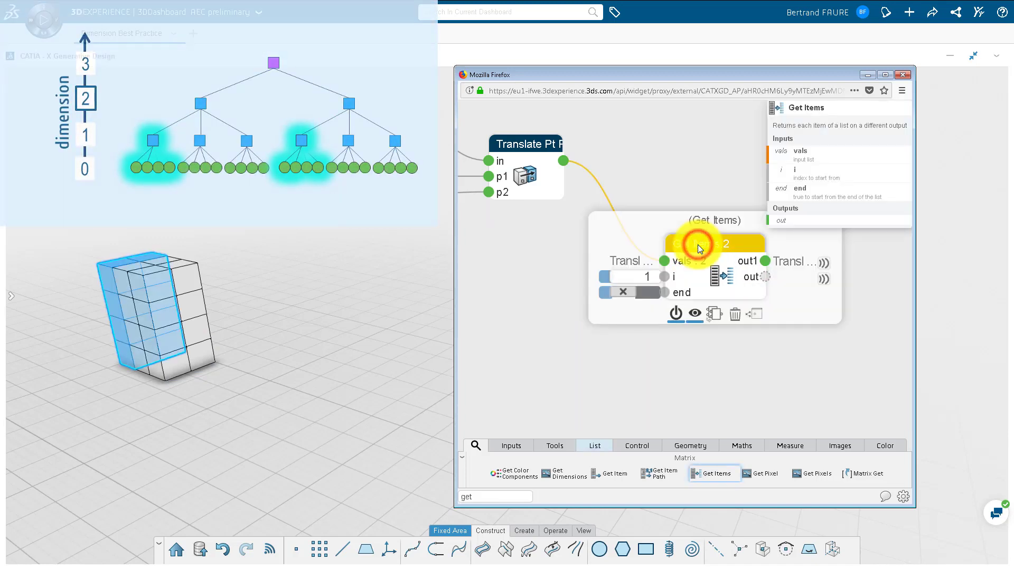
left_click(662, 264)
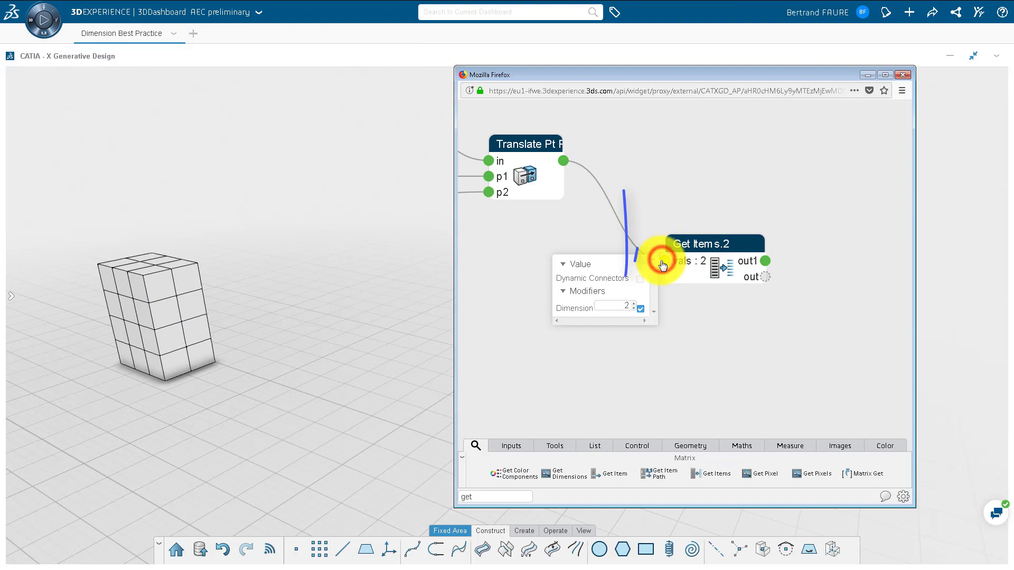
left_click(634, 304)
left_click(707, 246)
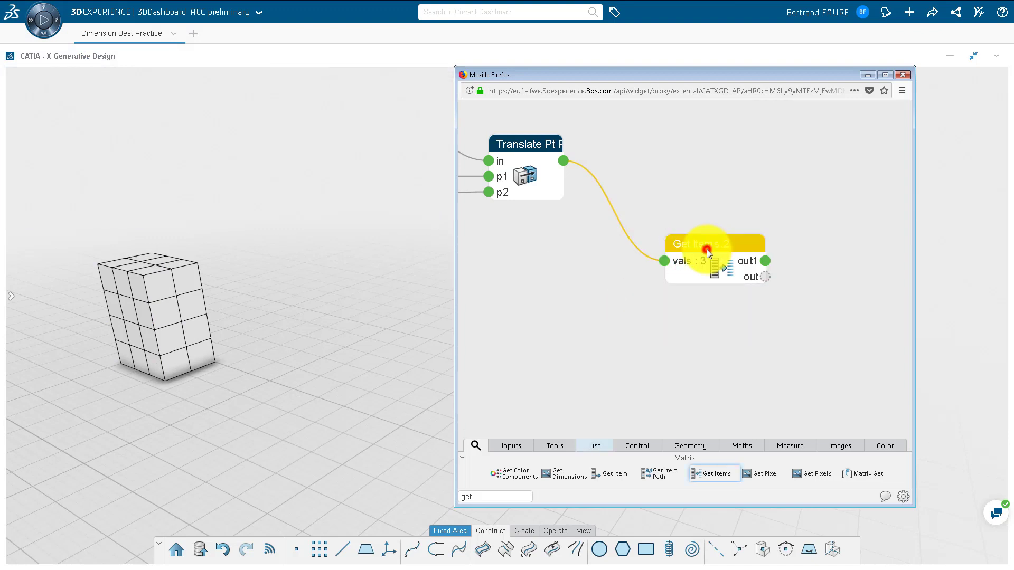
left_click(672, 144)
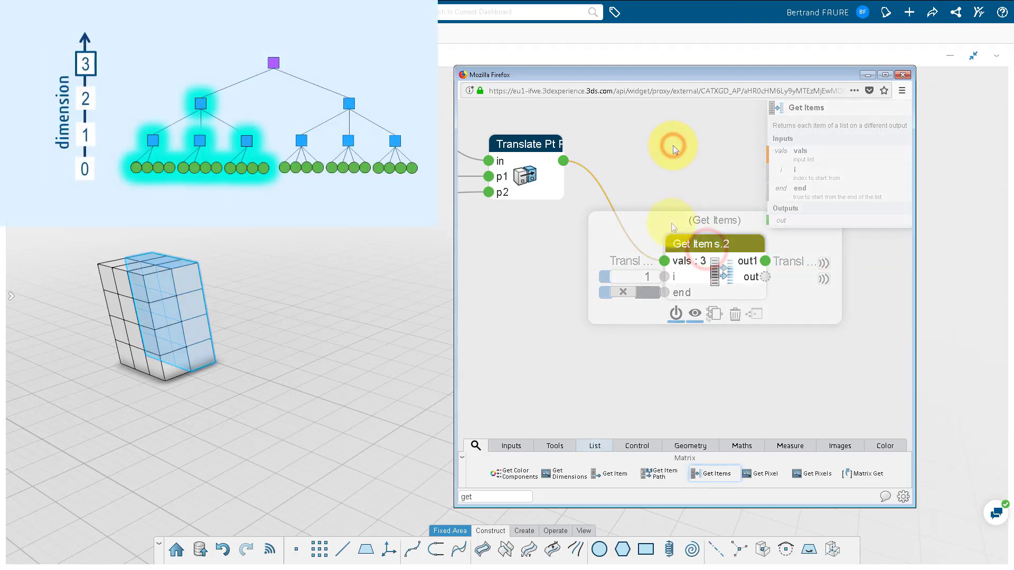
left_click(664, 261)
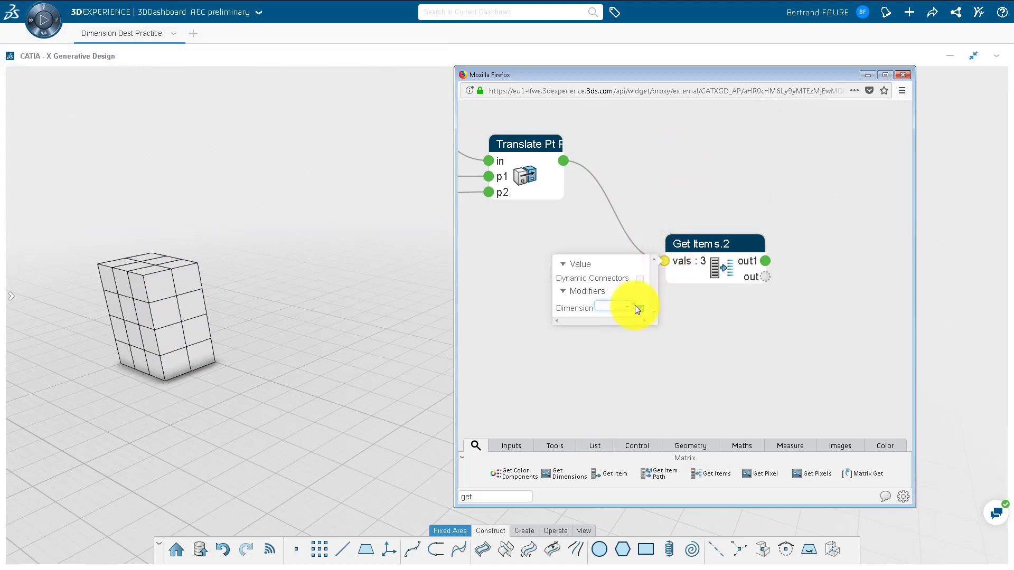
left_click(724, 246)
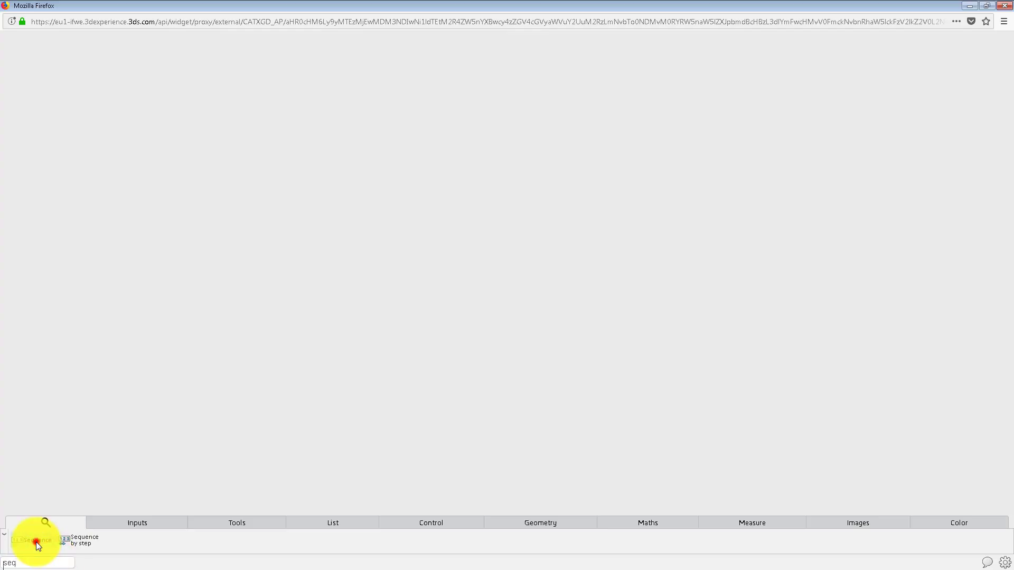
Add a Sequence from 1 with count 2 and show its output in a Watch node
mouse_move(35, 544)
left_mouse_down()
mouse_move(502, 328)
mouse_move(337, 237)
left_mouse_up()
left_click_drag(445, 361, 356, 366)
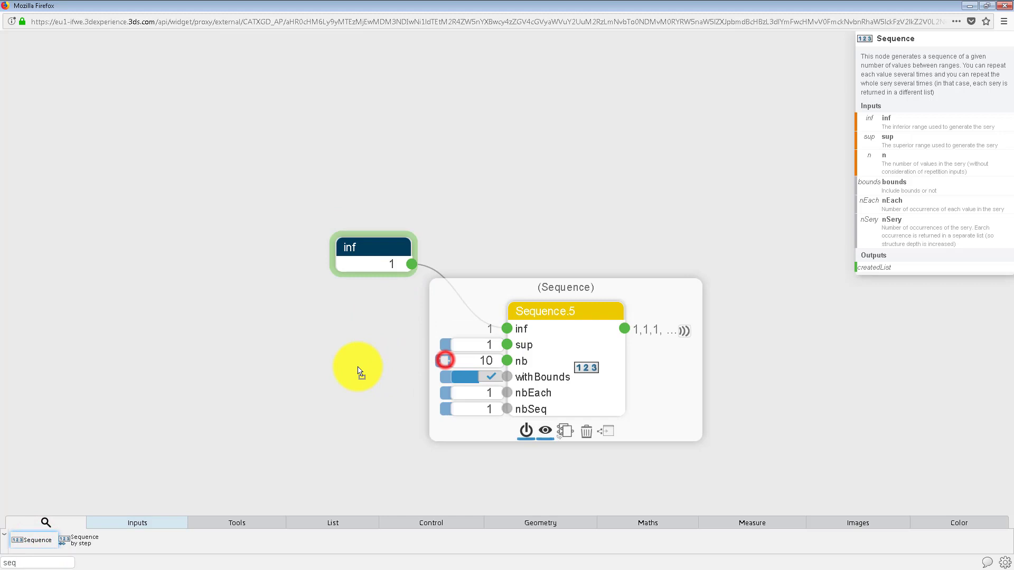
type("2")
left_click(625, 402)
left_click(62, 560)
type("wa")
left_click(30, 544)
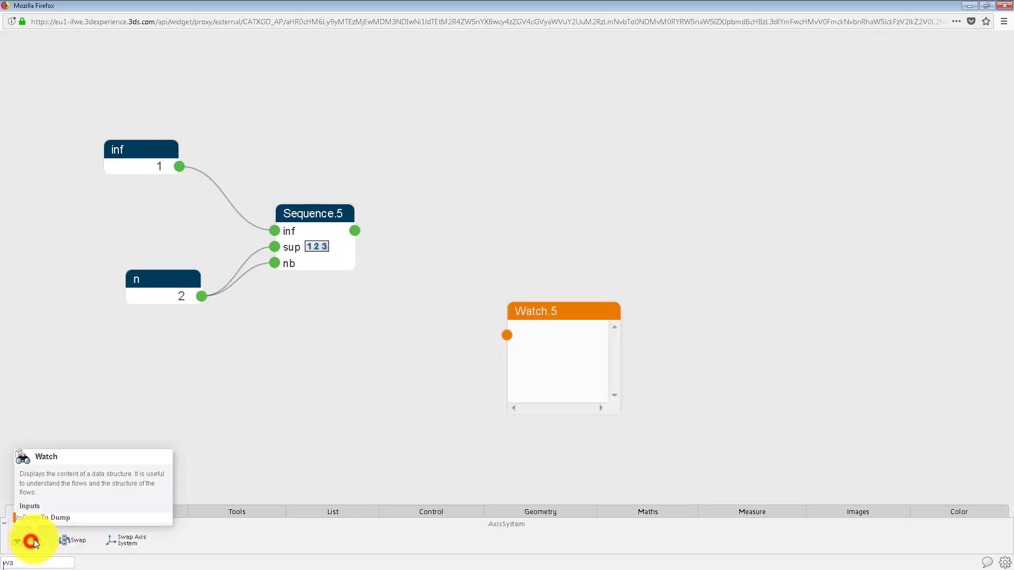
left_click_drag(573, 317, 492, 313)
left_click_drag(353, 231, 426, 333)
type("build")
Add a Build List fed by the Sequence twice and set both inputs' Dimension modifiers to 1, then -1
left_click(31, 541)
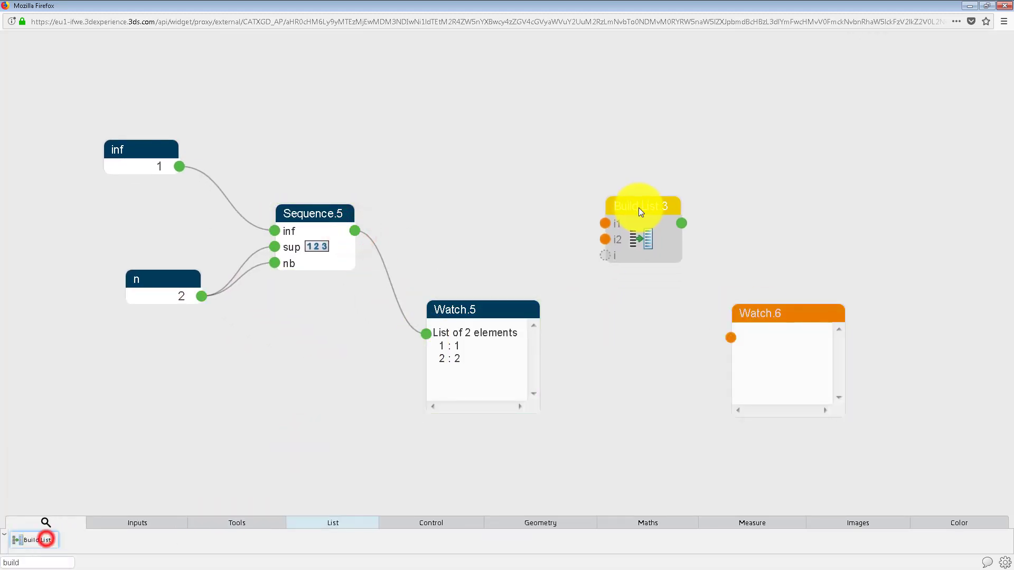
mouse_move(354, 231)
left_mouse_down()
mouse_move(595, 245)
mouse_move(605, 237)
left_mouse_up()
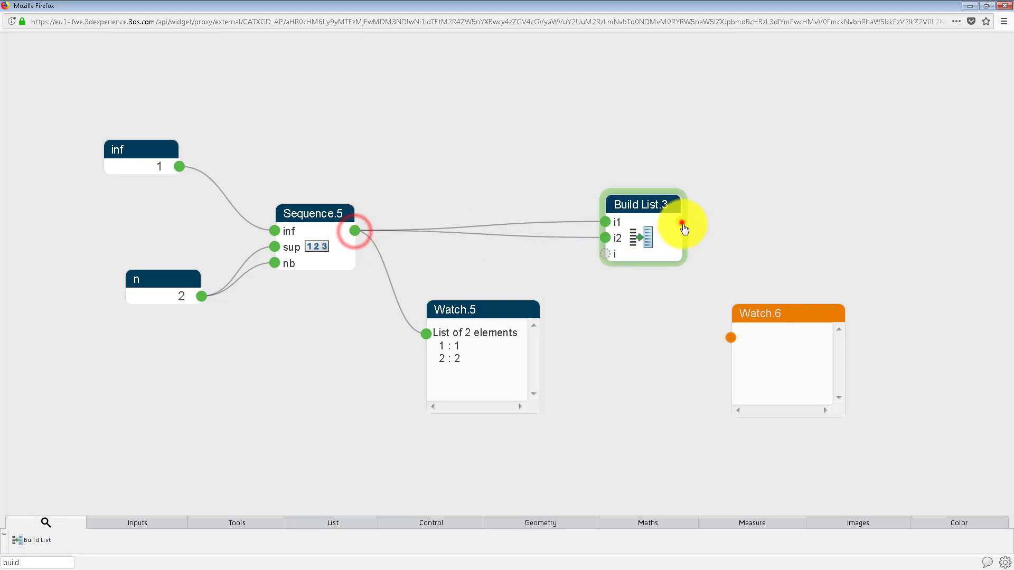
left_click_drag(682, 222, 731, 338)
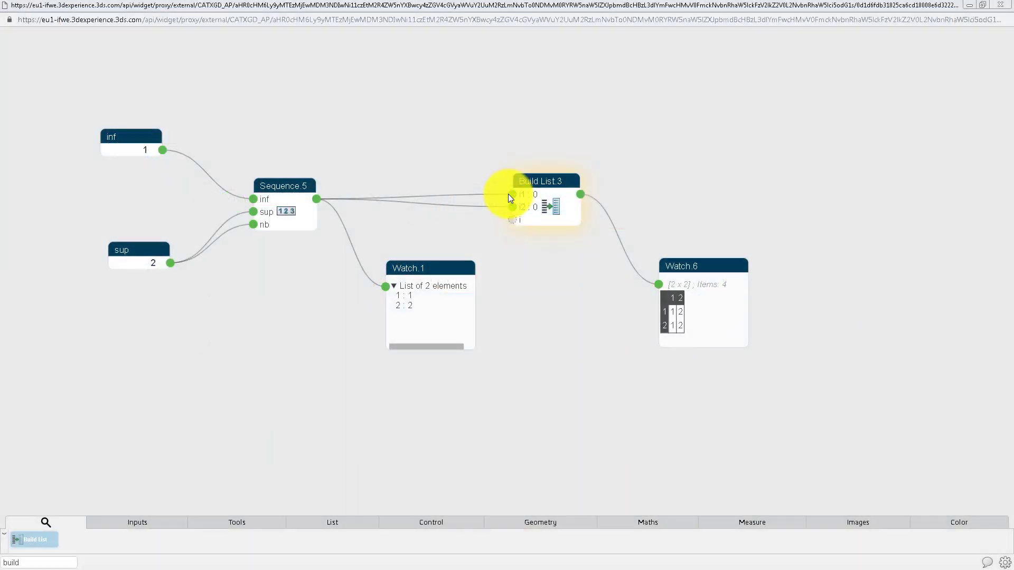
left_click(511, 194)
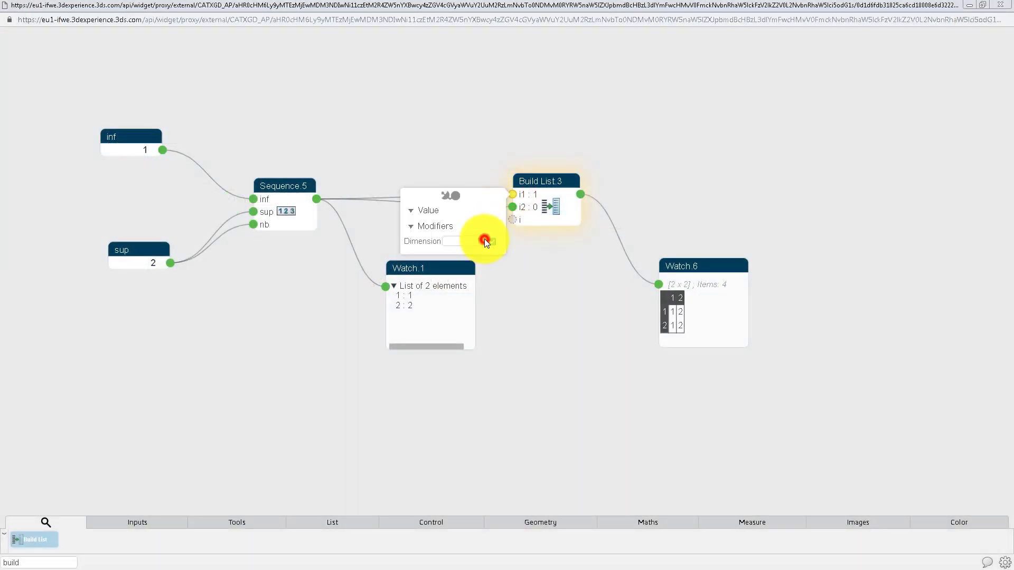
left_click(484, 240)
left_click(513, 208)
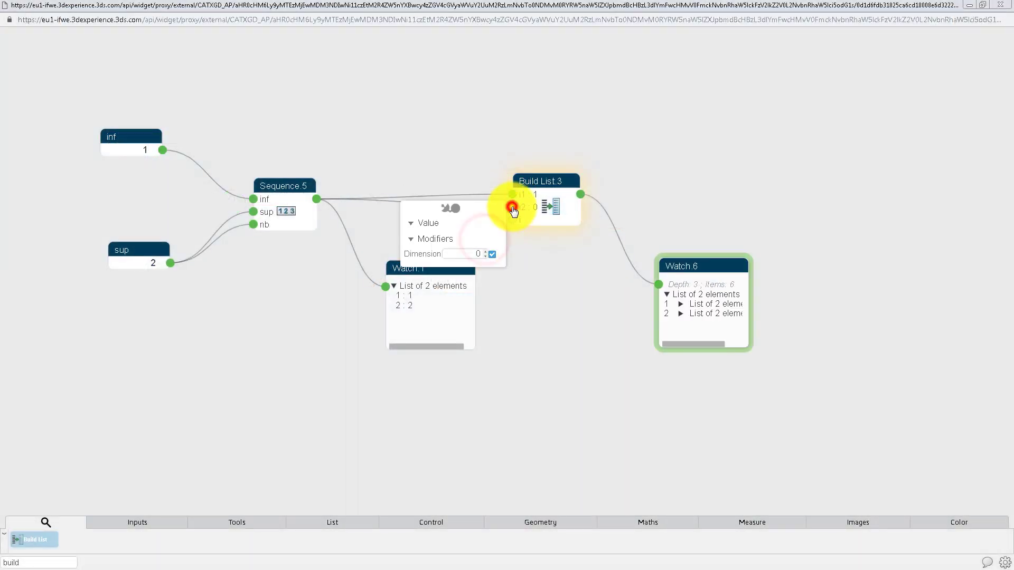
left_click(486, 253)
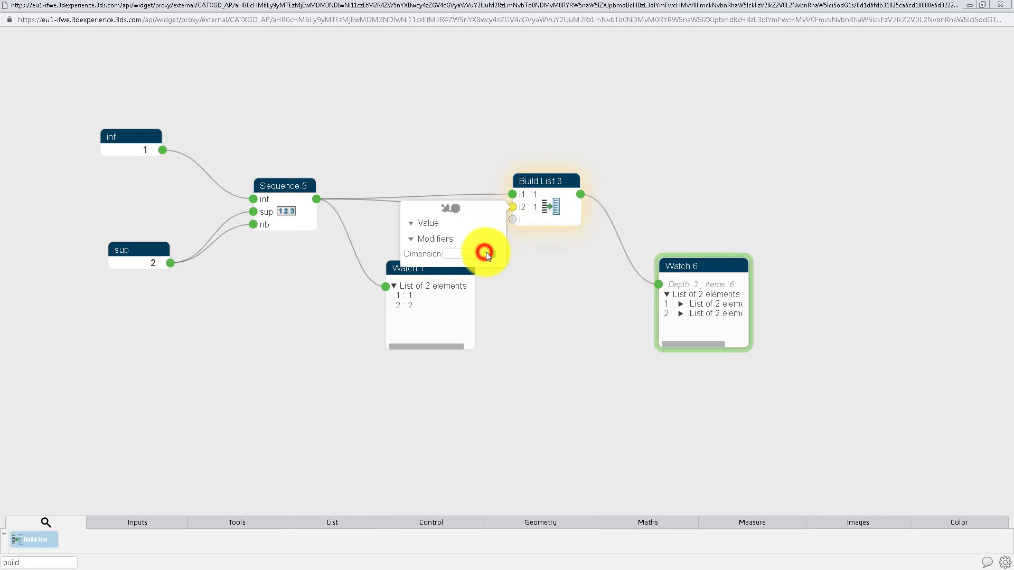
left_click(512, 195)
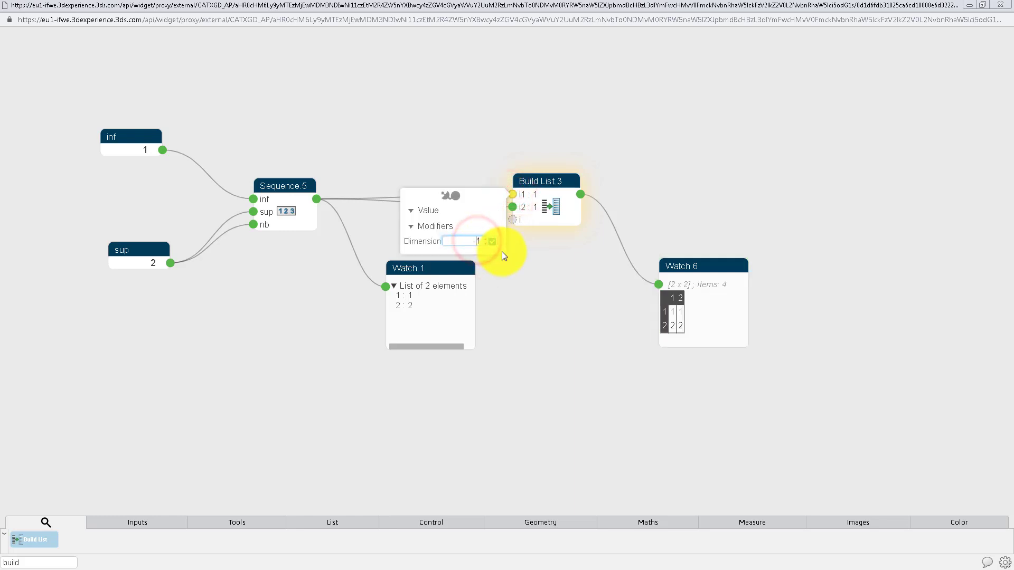
left_click(513, 208)
left_click(482, 254)
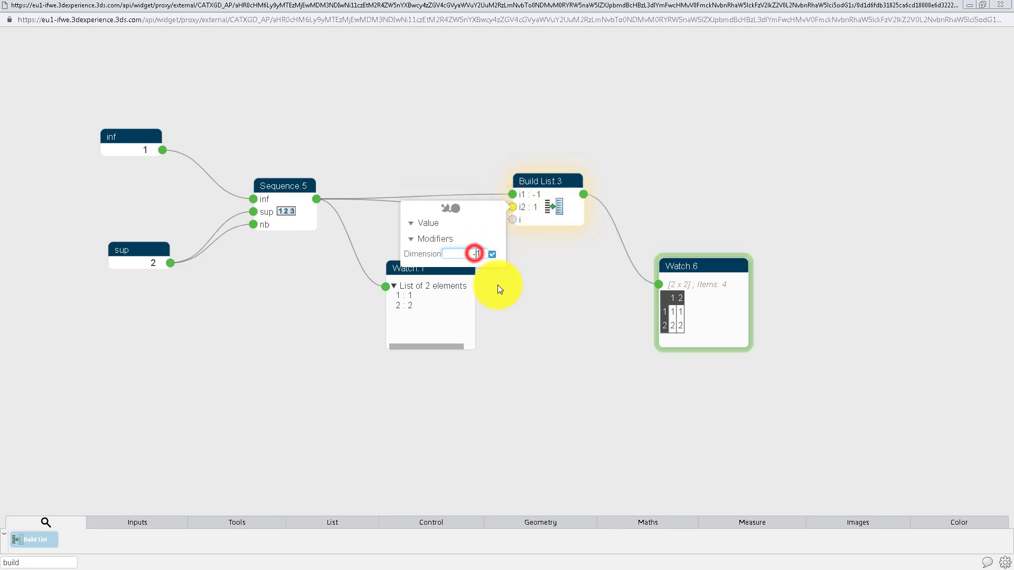